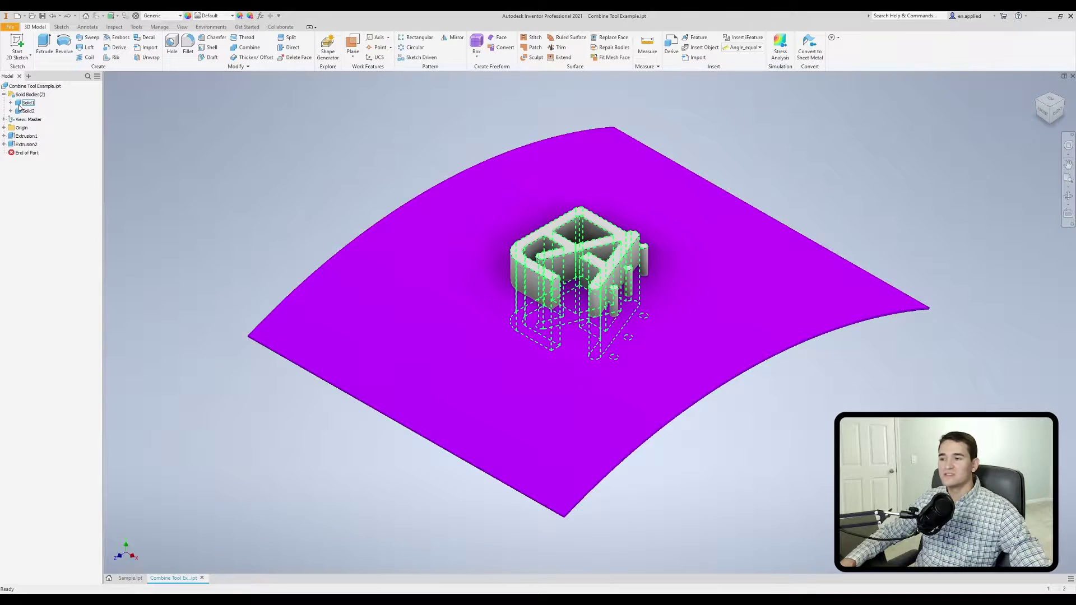
Step: Orbit the model, then open the Combine dialog, close it, and reopen it
middle_click_drag(288, 188, 408, 306, "shift")
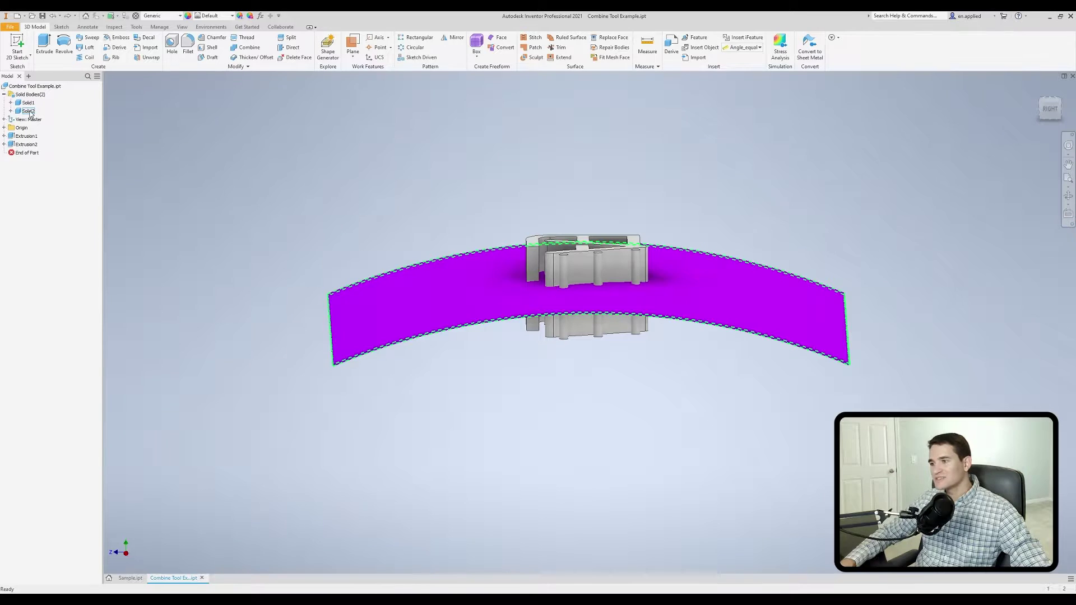
key("F6")
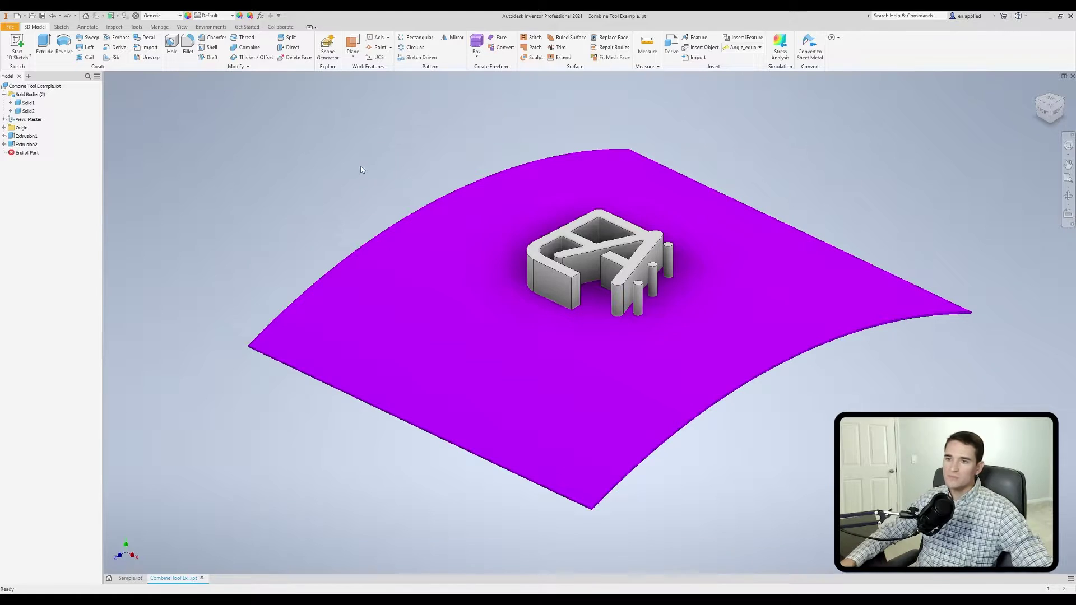
mouse_move(478, 263)
middle_mouse_down("shift")
mouse_move(445, 267)
mouse_move(471, 274)
middle_mouse_up("shift")
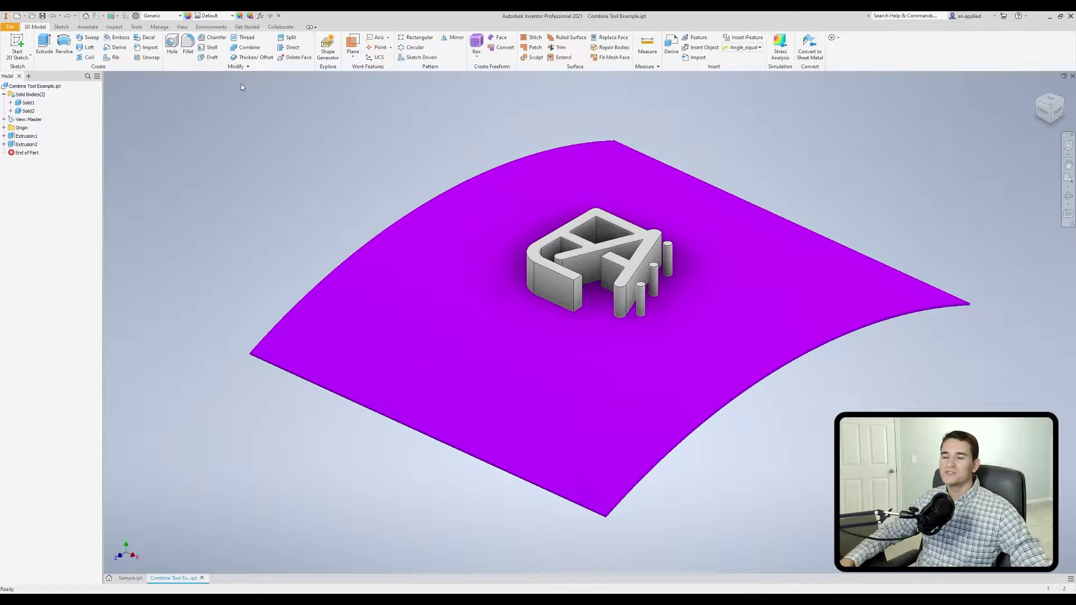
left_click(251, 49)
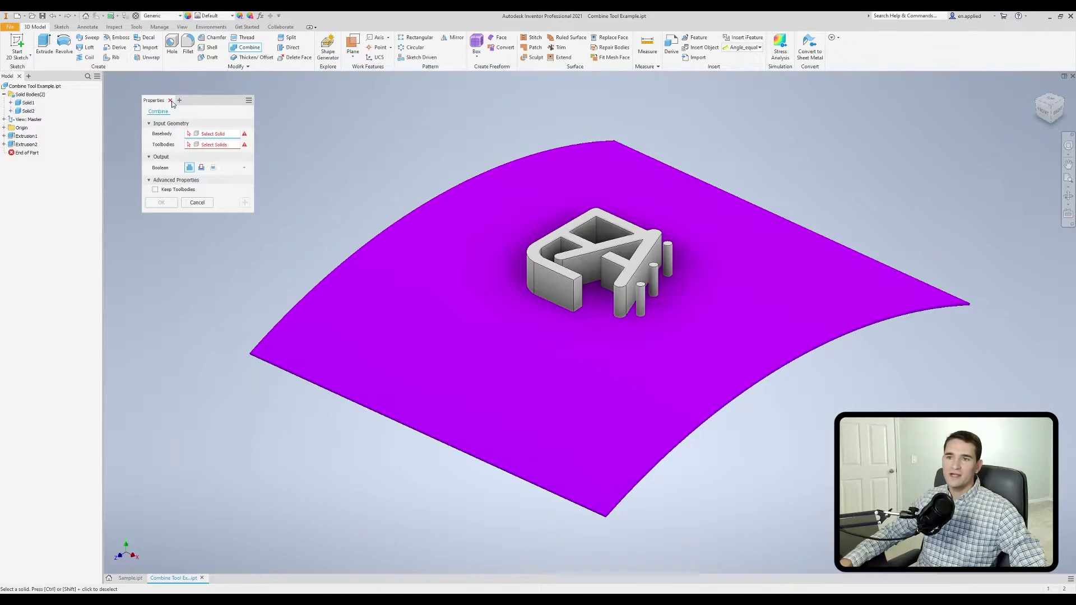
left_click(170, 101)
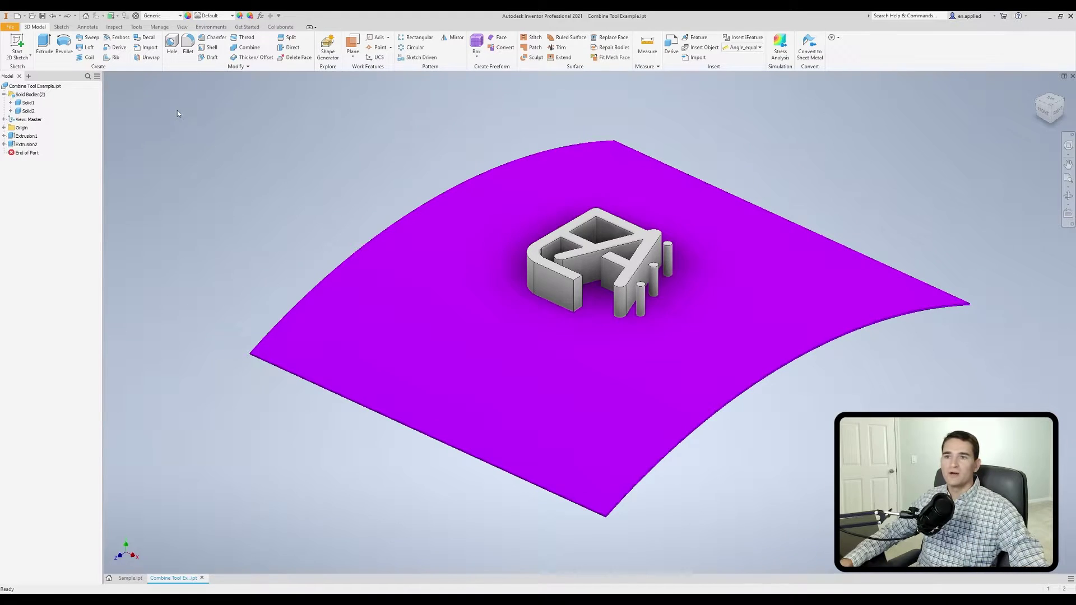
left_click(246, 47)
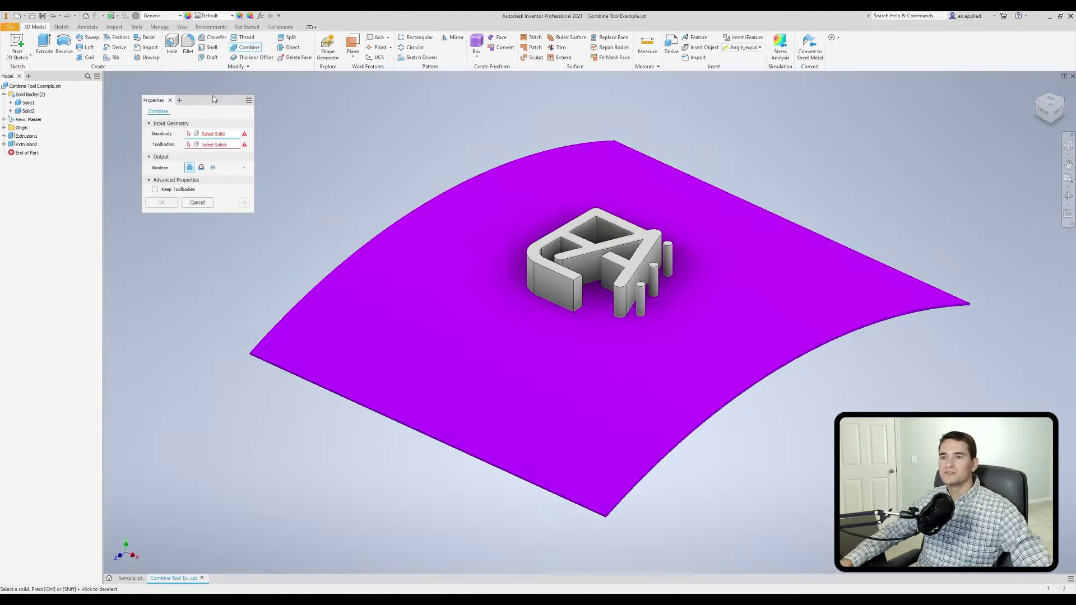
Step: Browse the panel's add-on list and Advanced Settings menu without changing anything
left_click(179, 100)
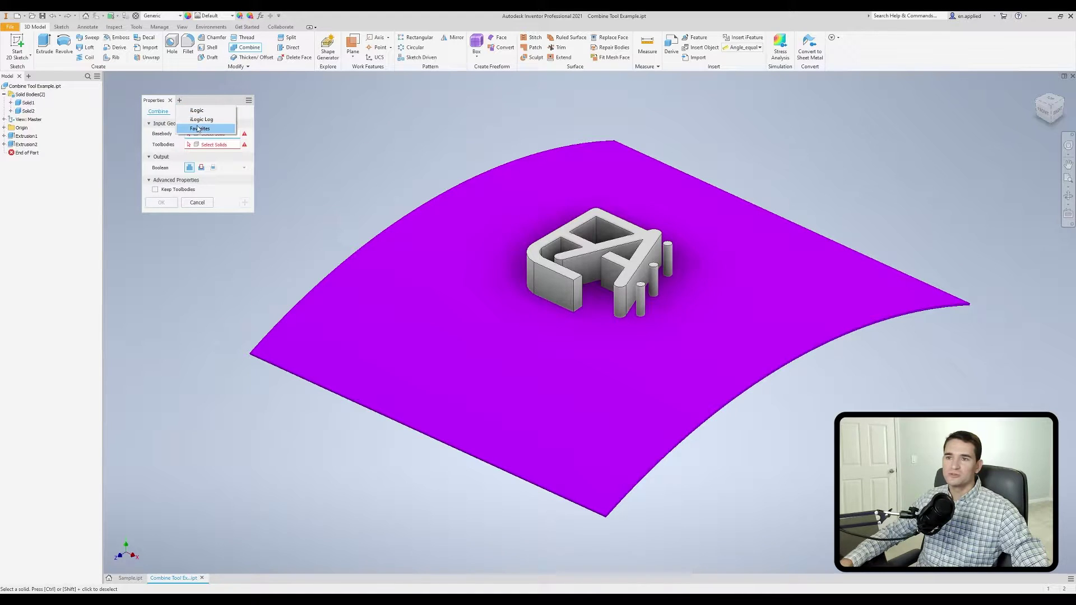
left_click(200, 105)
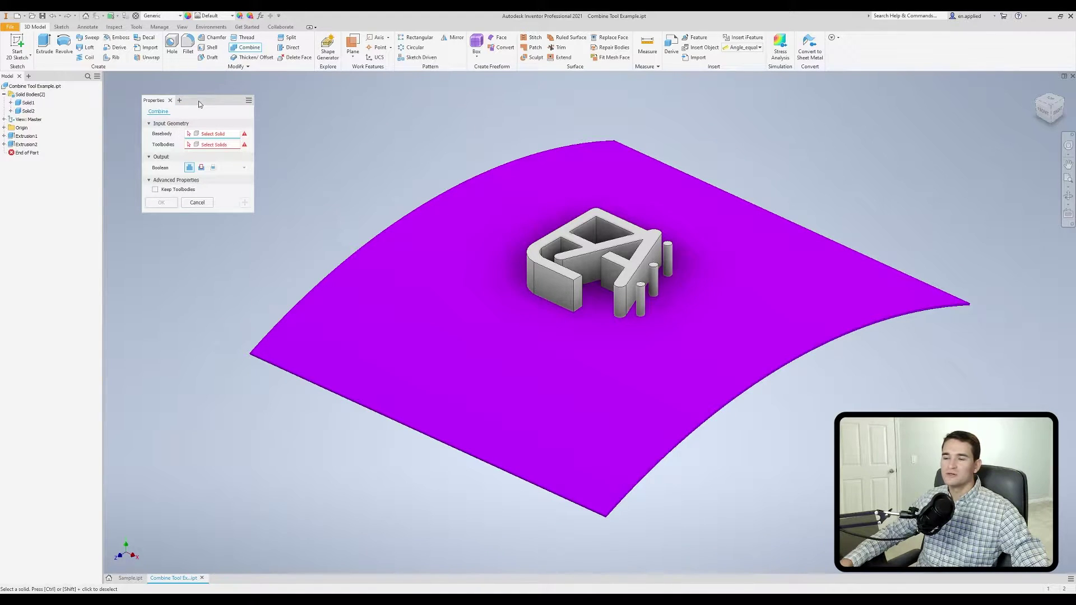
left_click(249, 101)
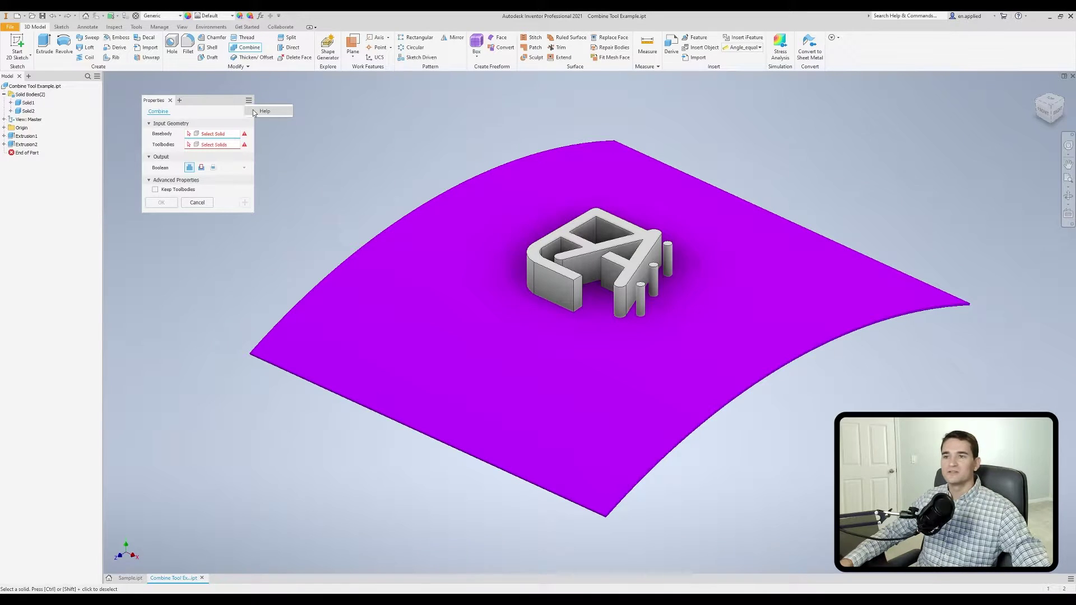
left_click(248, 102)
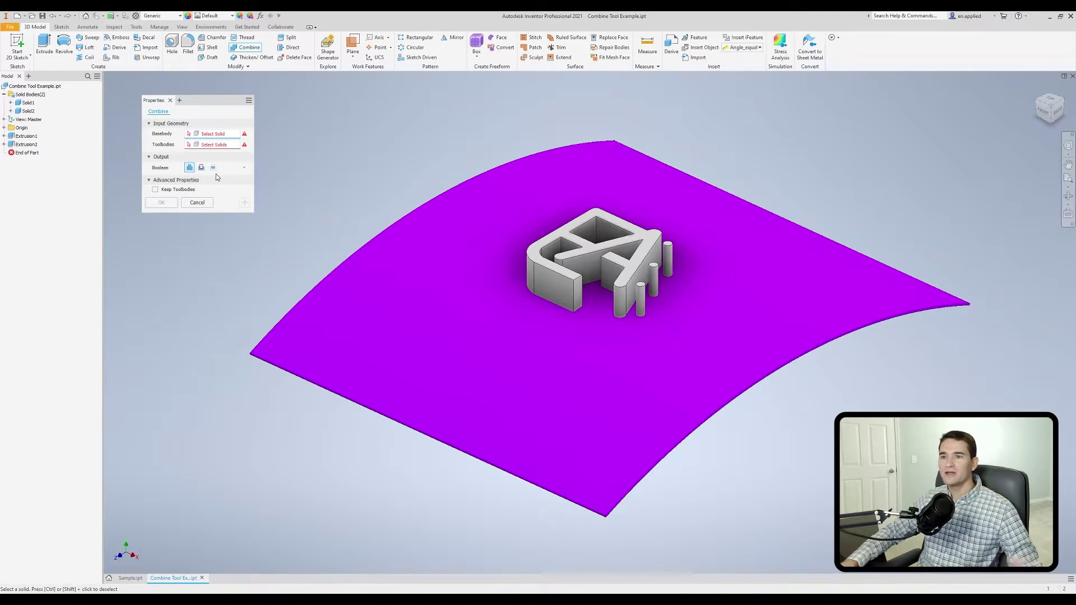
left_click(463, 276)
left_click(553, 262)
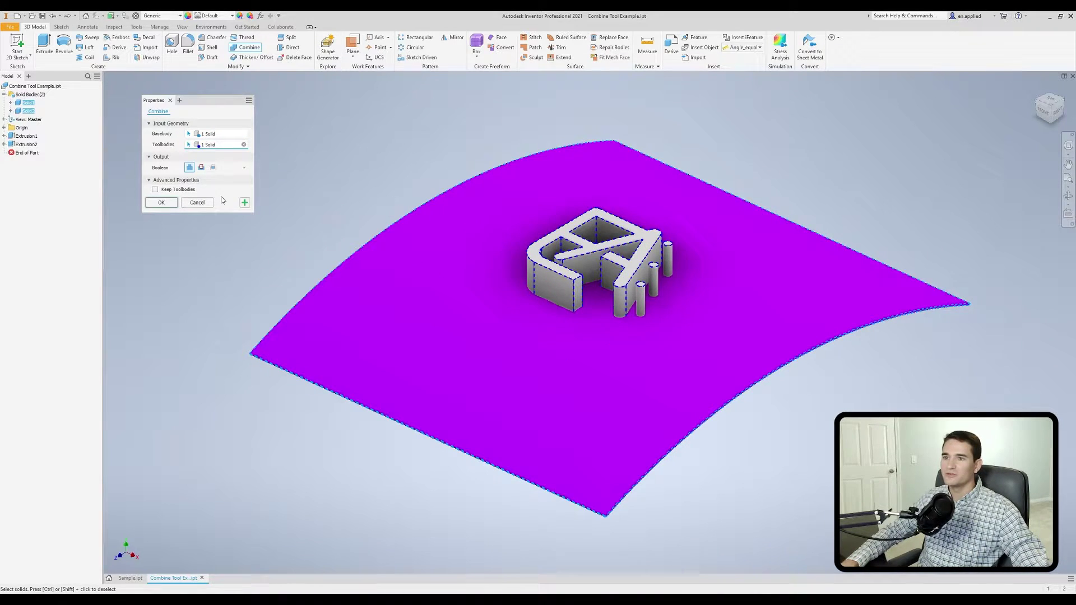
left_click(167, 207)
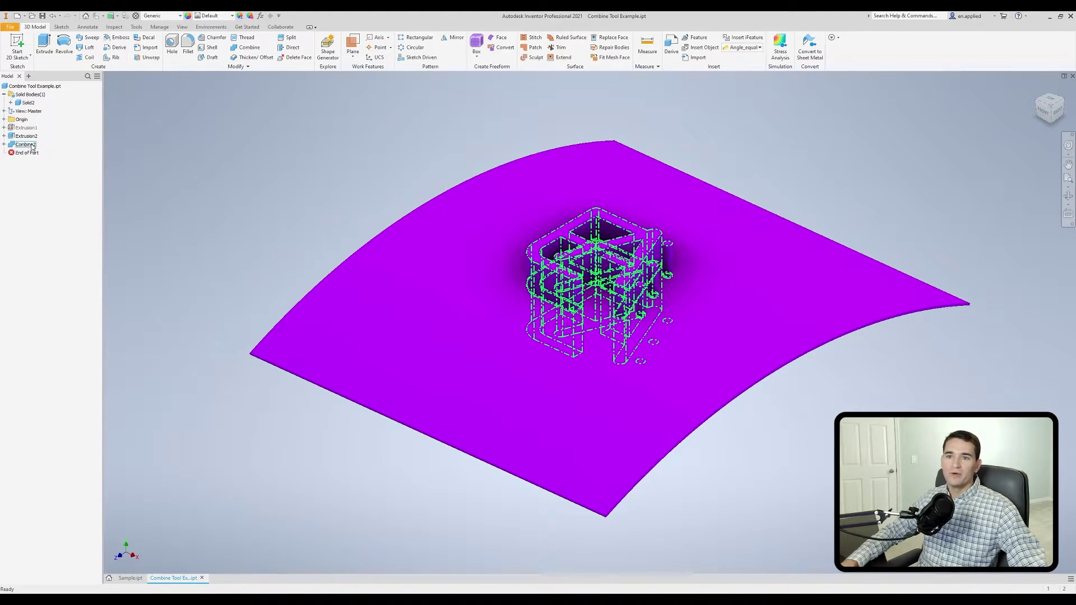
key("ctrl+z")
left_click(247, 47)
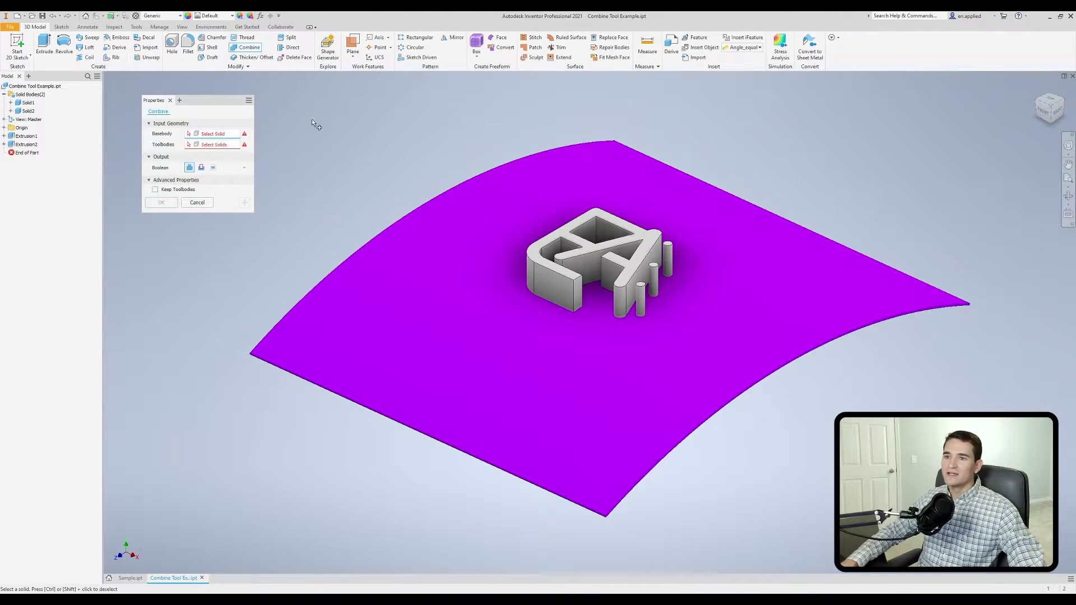
left_click(527, 247)
left_click(544, 263)
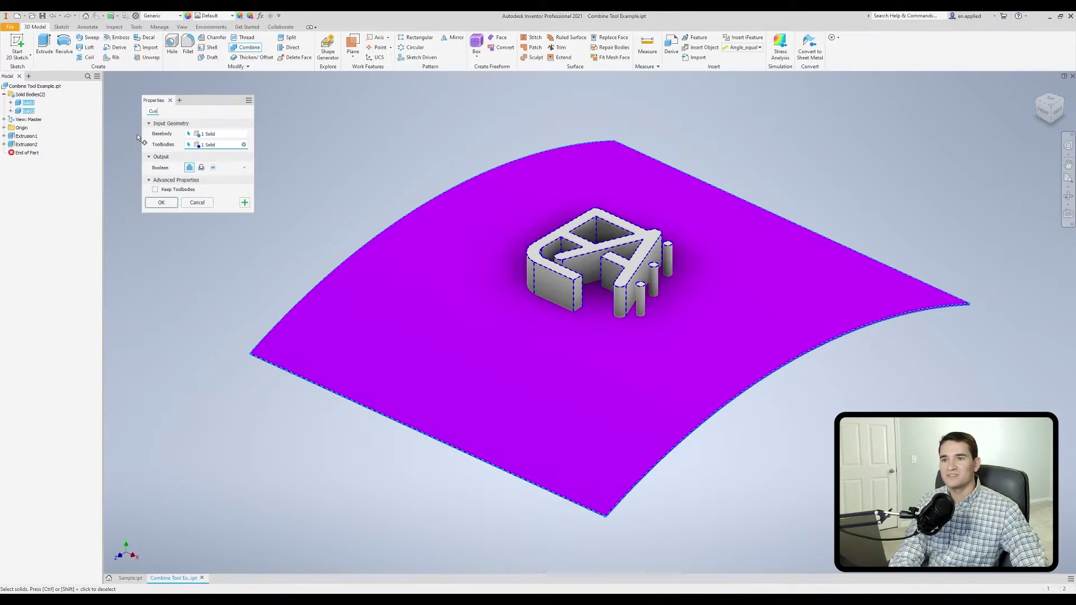
type("ame 1")
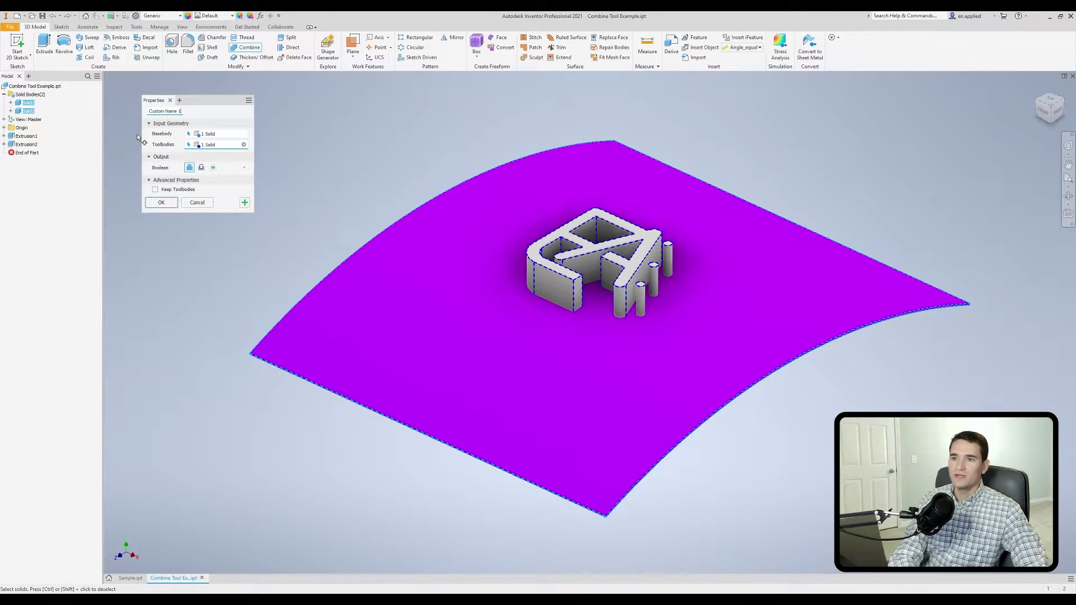
key("Return")
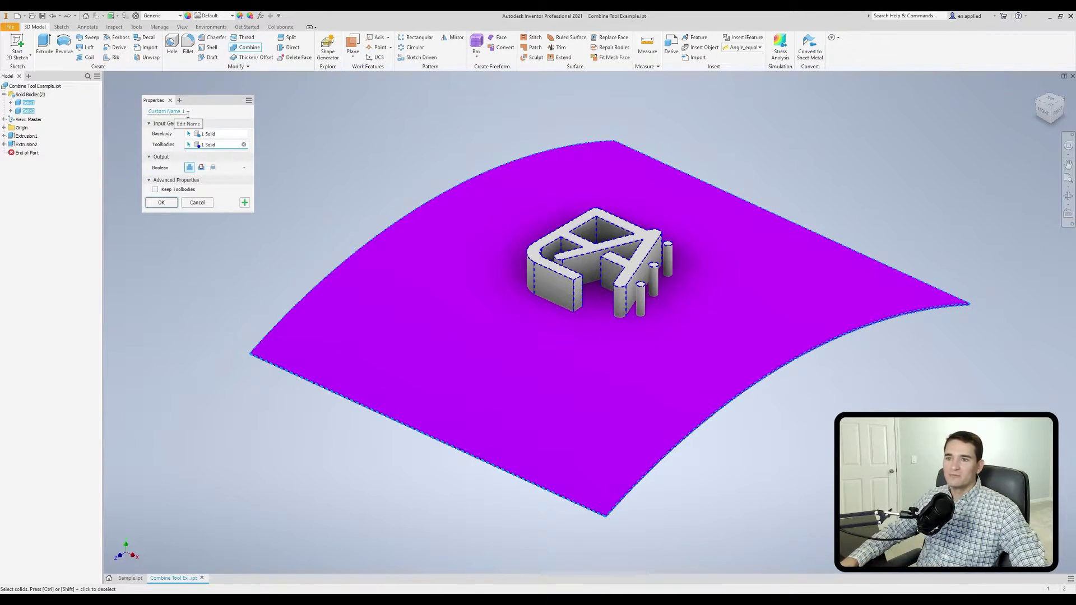
left_click(160, 203)
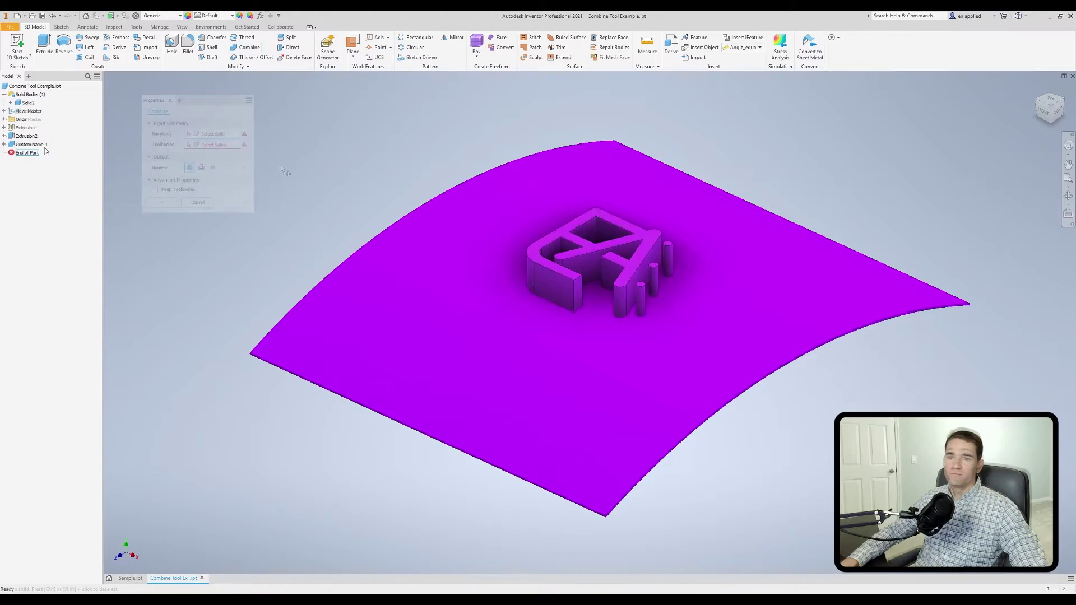
key("ctrl+z")
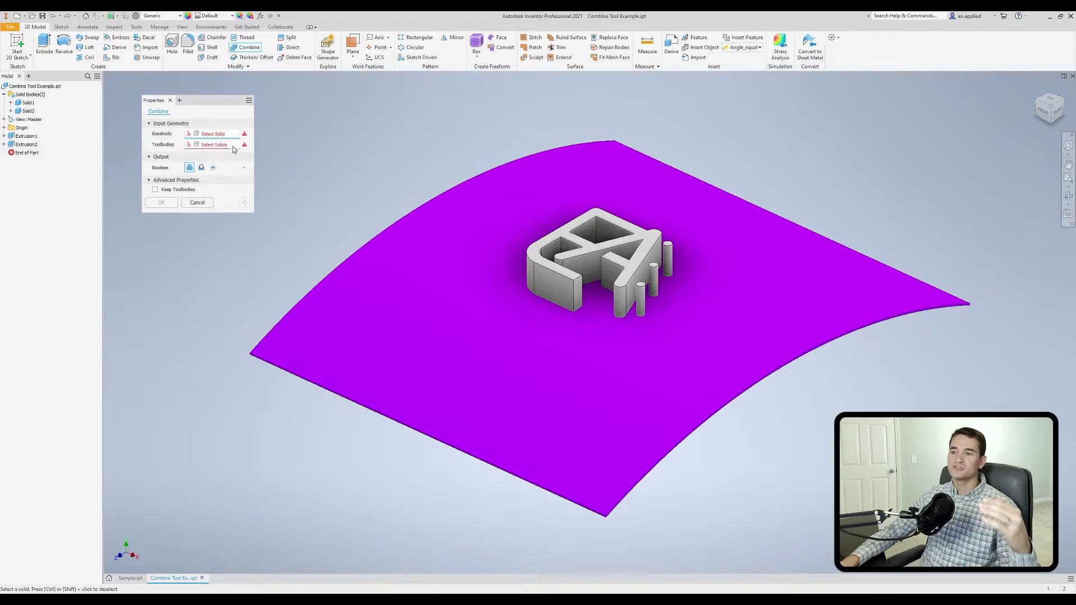
Step: Combine with the purple surface as base body, the logo as tool body, and Cut
left_click(386, 286)
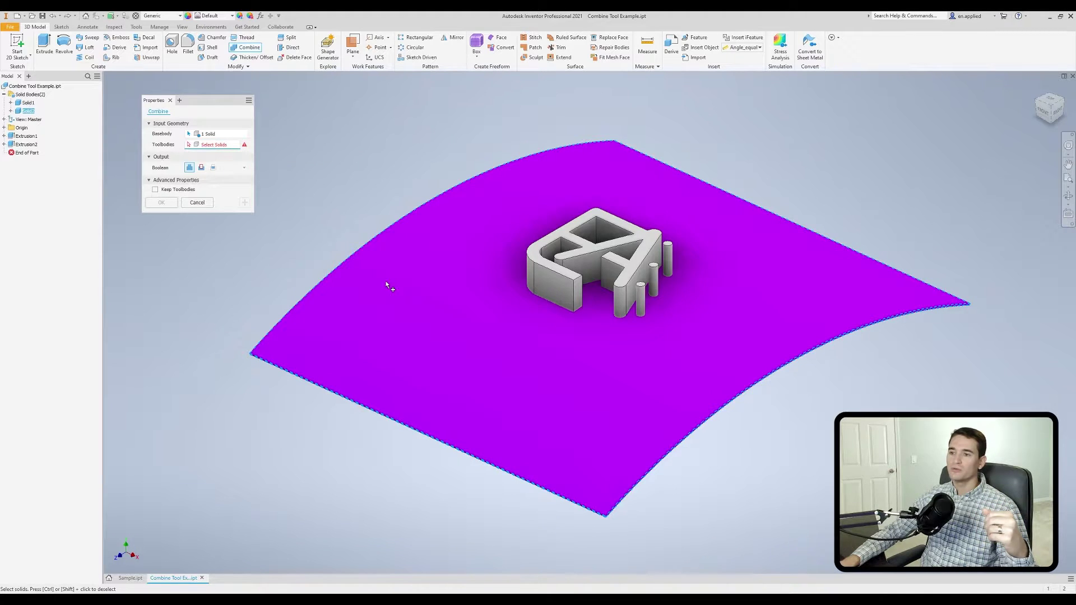
left_click(605, 252)
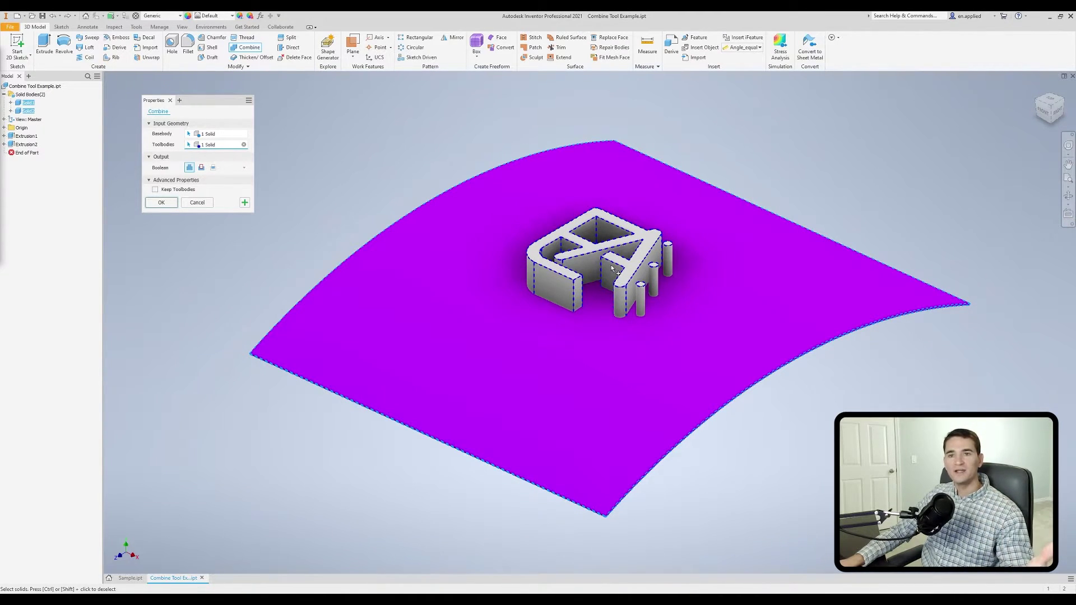
left_click(200, 170)
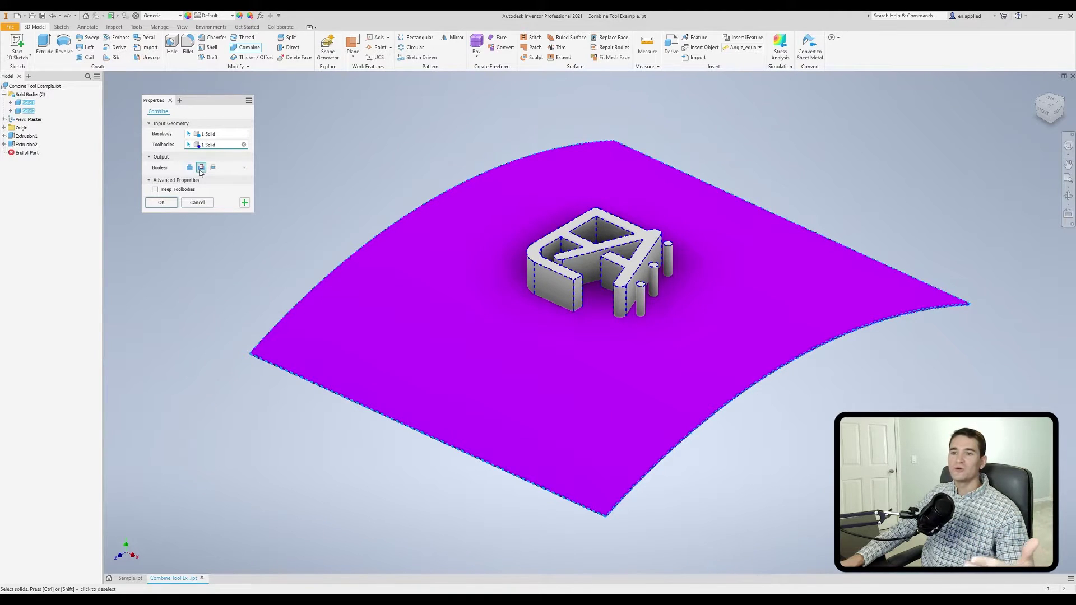
left_click(163, 203)
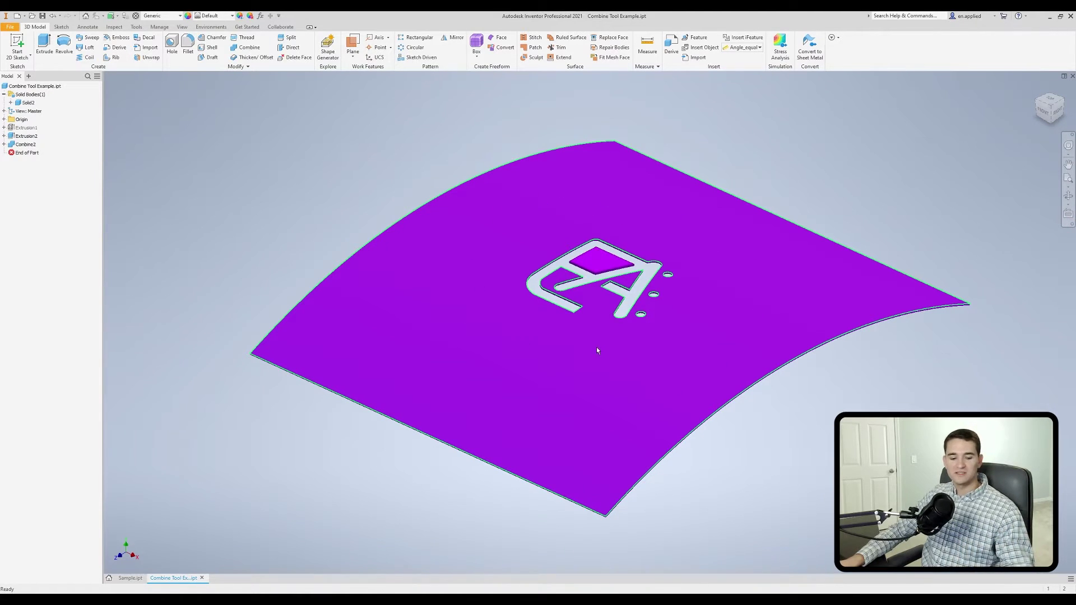
Step: Undo the cut, Join letter A into the purple surface, then undo the join
key("ctrl+z")
left_click(246, 47)
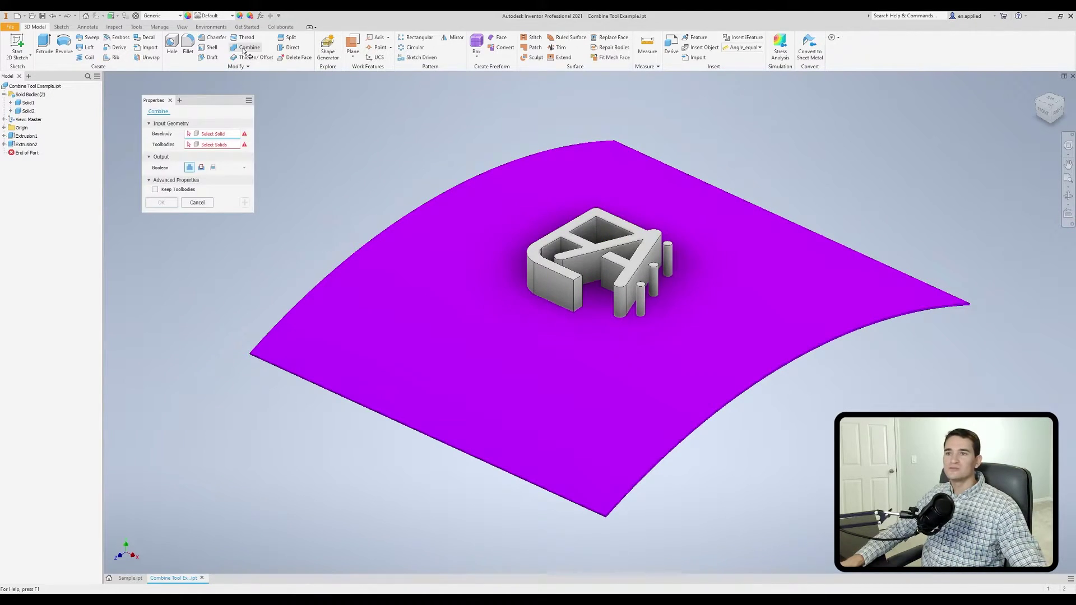
left_click(483, 251)
left_click(574, 252)
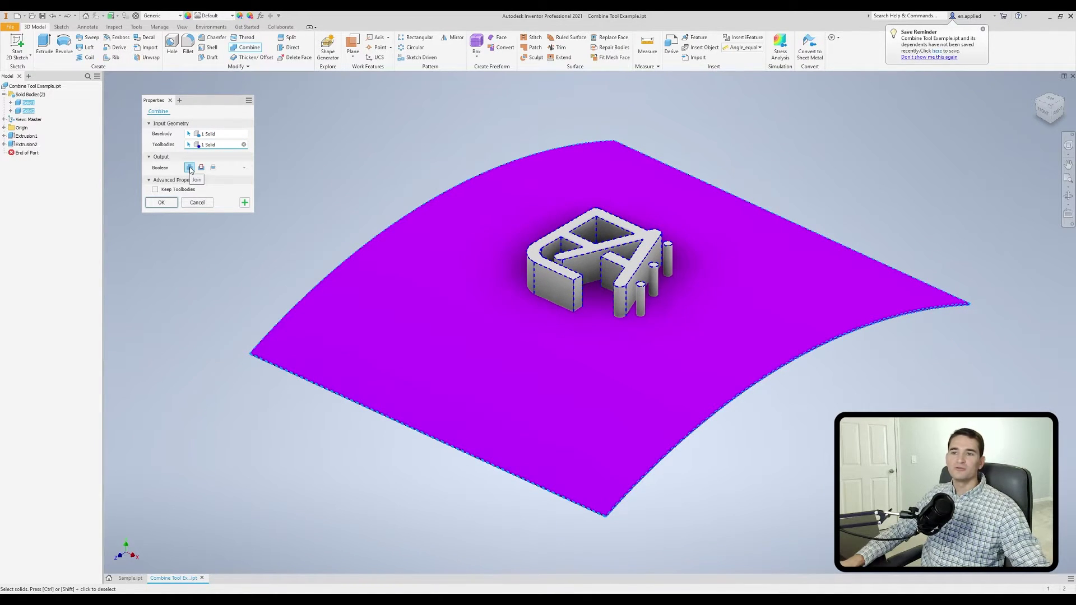
left_click(163, 203)
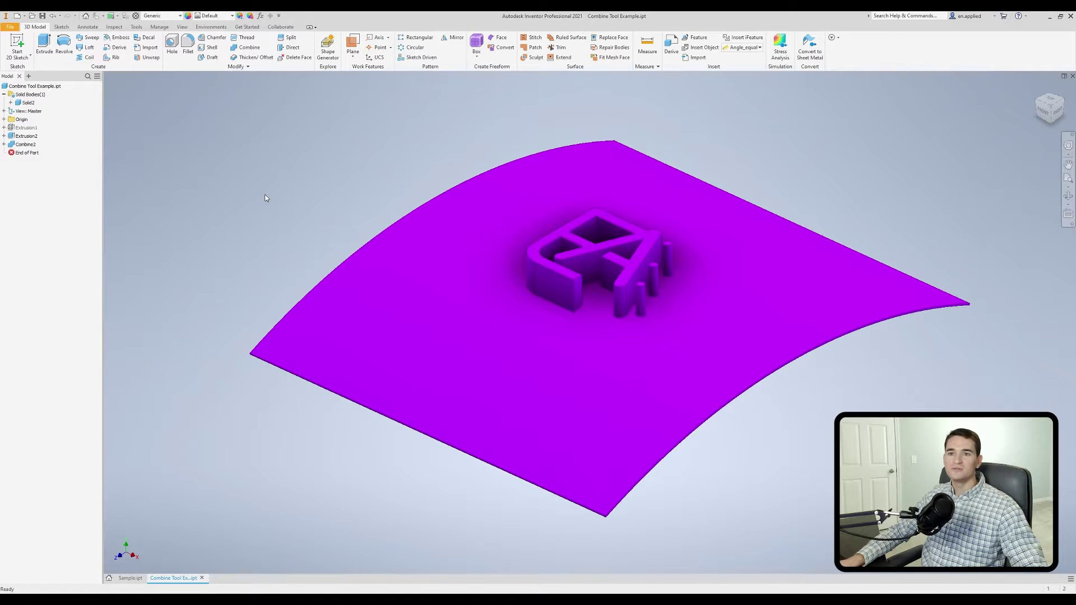
key("ctrl+z")
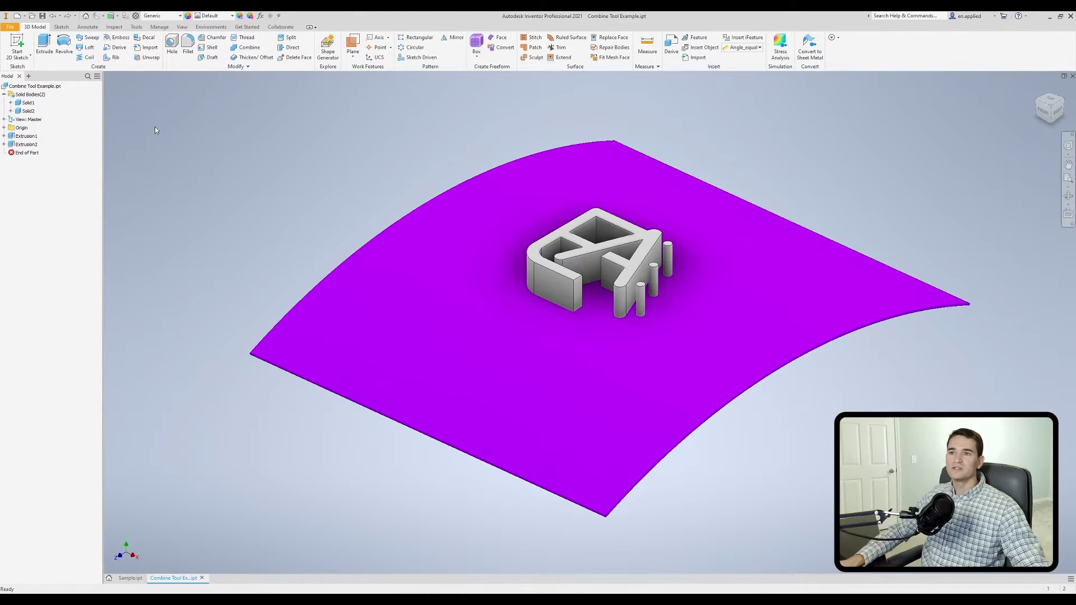
Step: Combine the purple surface with letter A using Intersect, keeping only their overlap
left_click(247, 47)
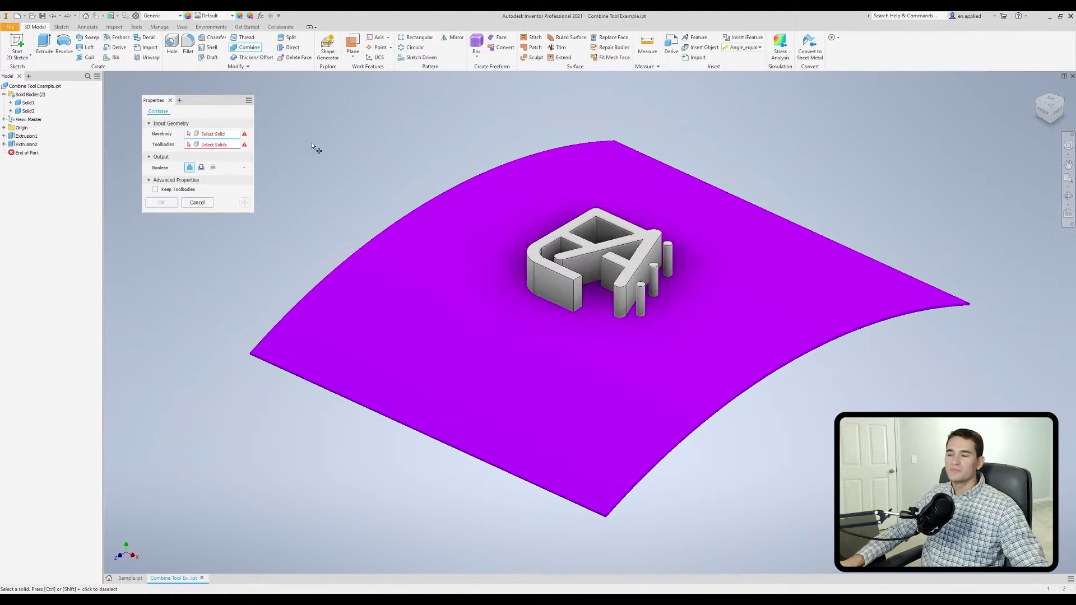
left_click(435, 227)
left_click(578, 248)
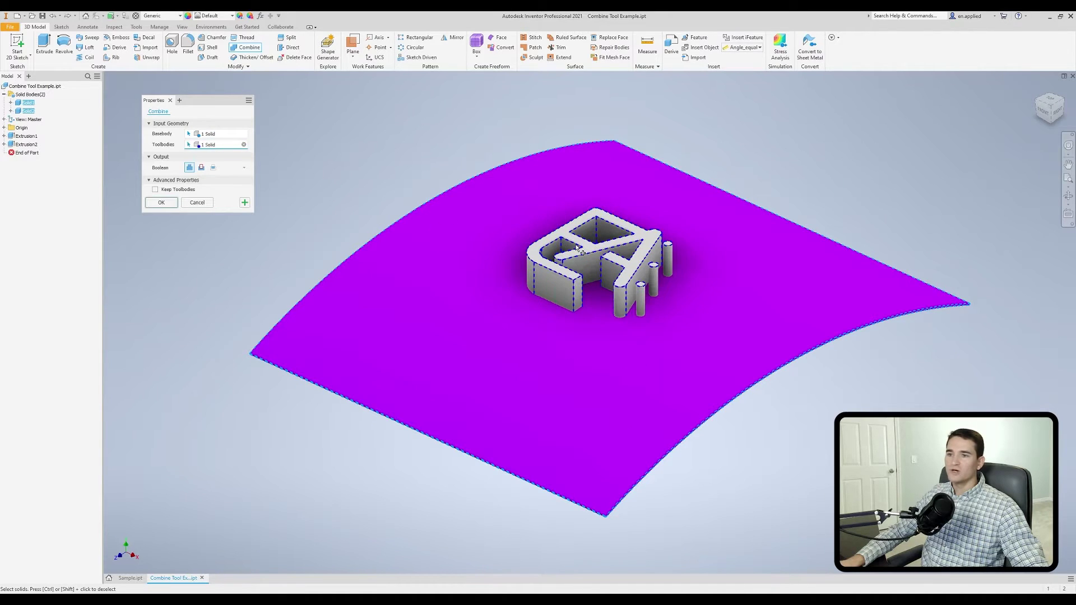
left_click(217, 170)
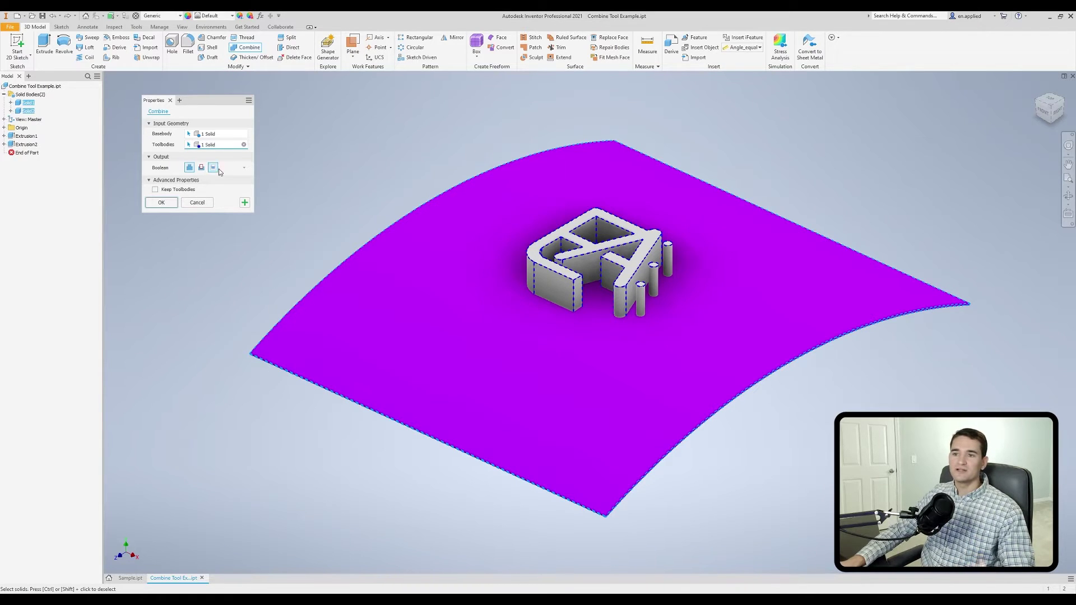
left_click(167, 203)
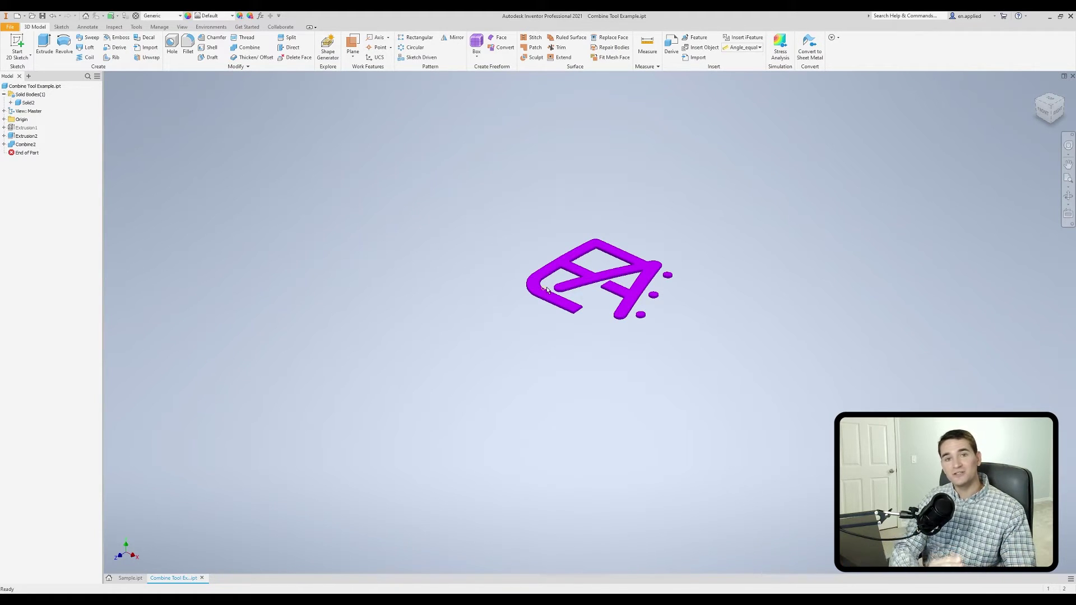
mouse_move(560, 303)
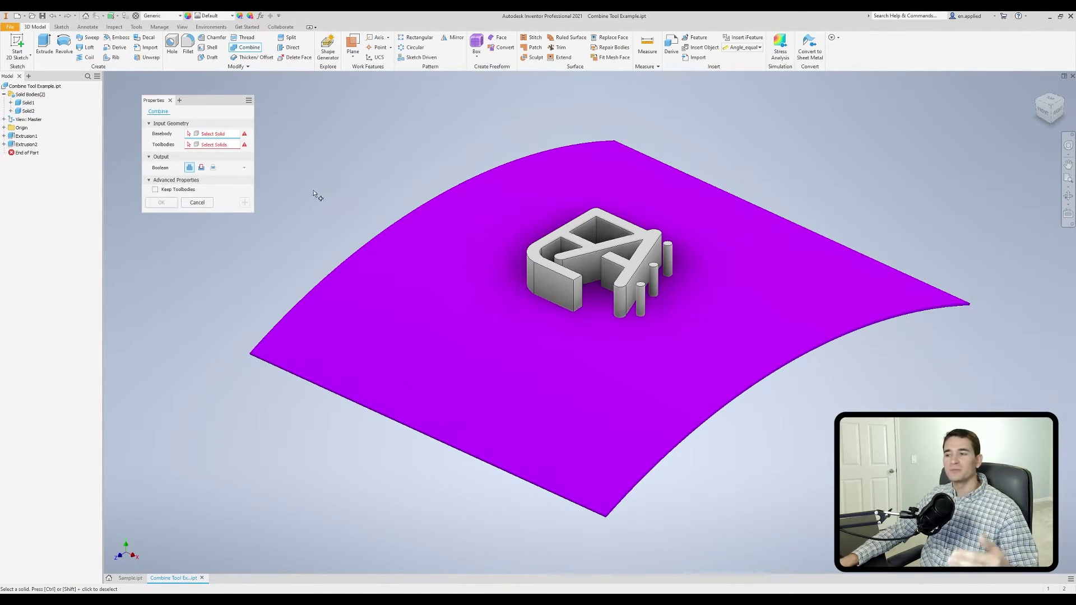
Step: Combine with the purple surface as base, letter A as tool, and Cut the letter out
left_click(472, 224)
left_click(576, 244)
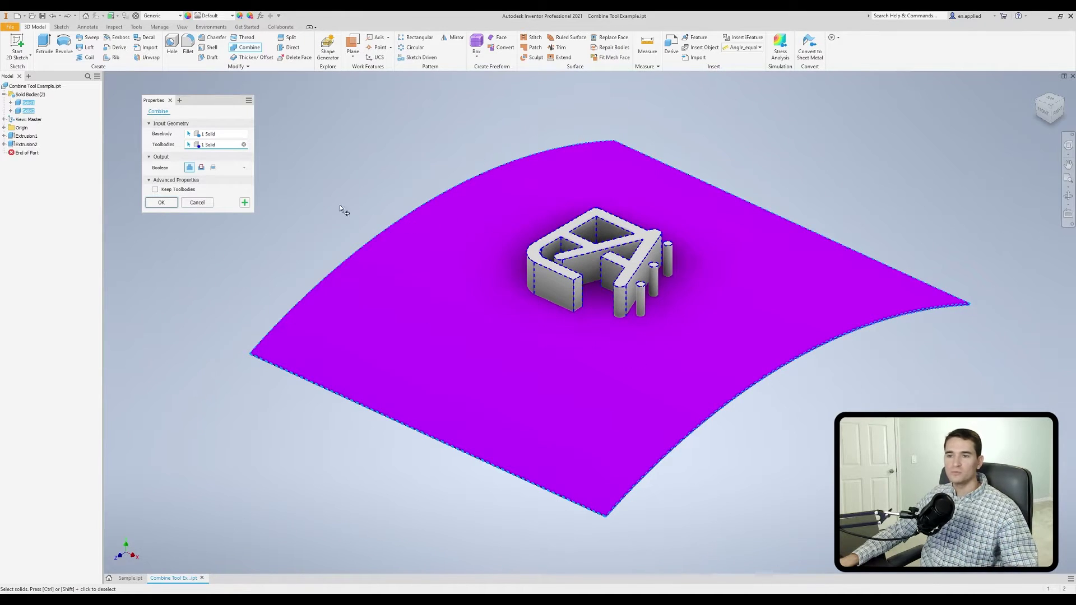
left_click(201, 168)
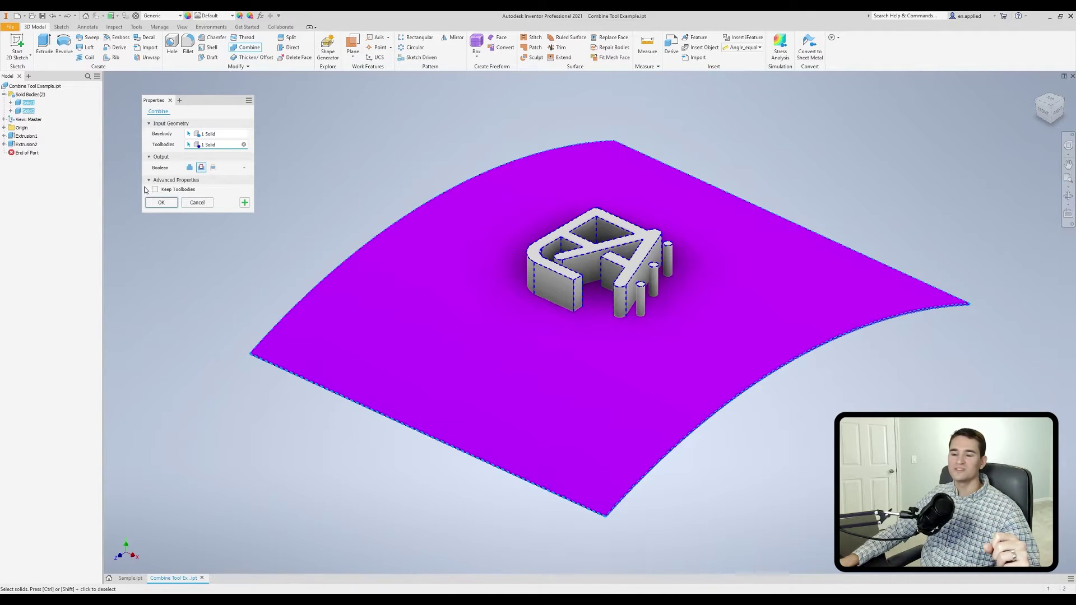
left_click(157, 206)
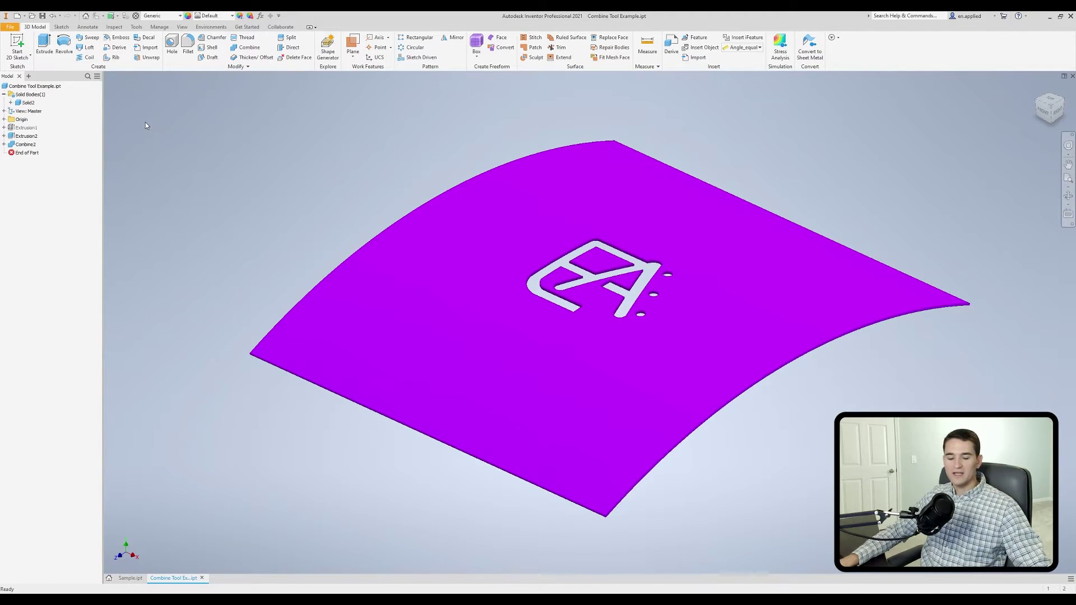
Step: Edit the Combine2 cut from the browser and confirm it unchanged with OK
double_click(28, 147)
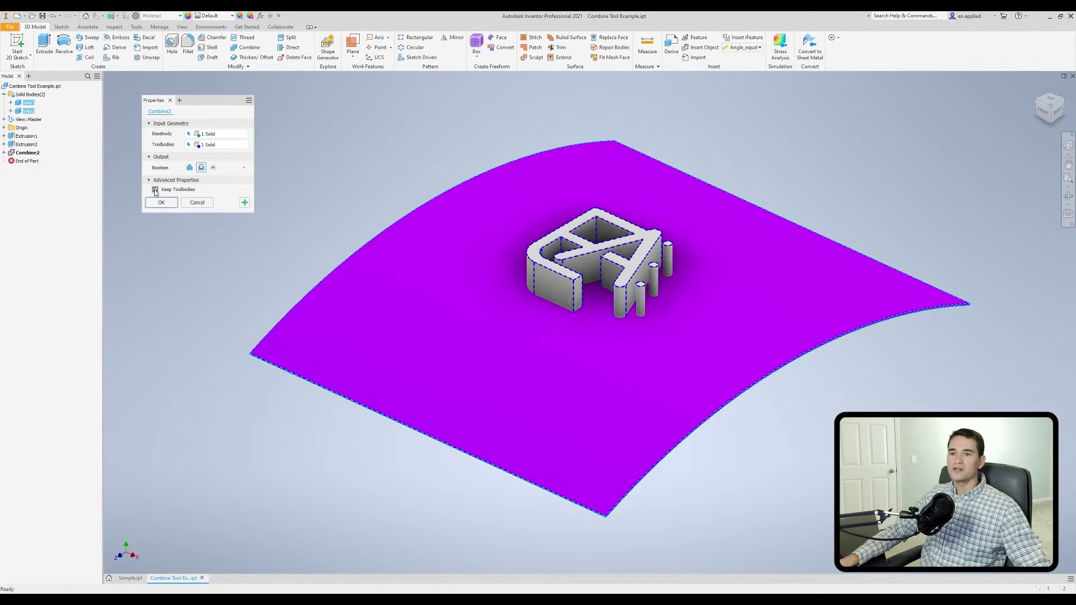
left_click(156, 203)
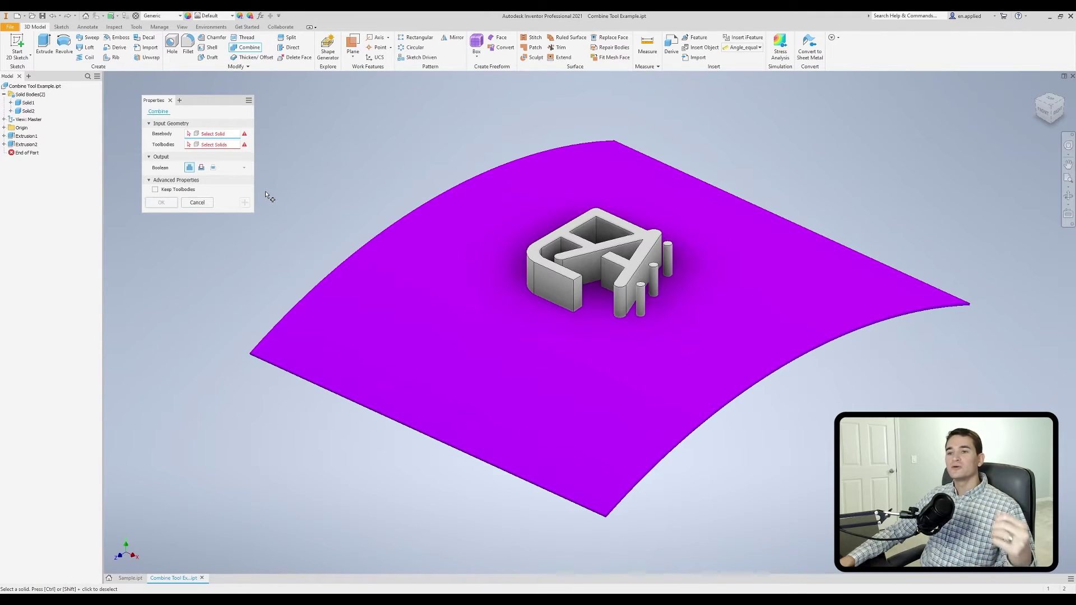
left_click(244, 168)
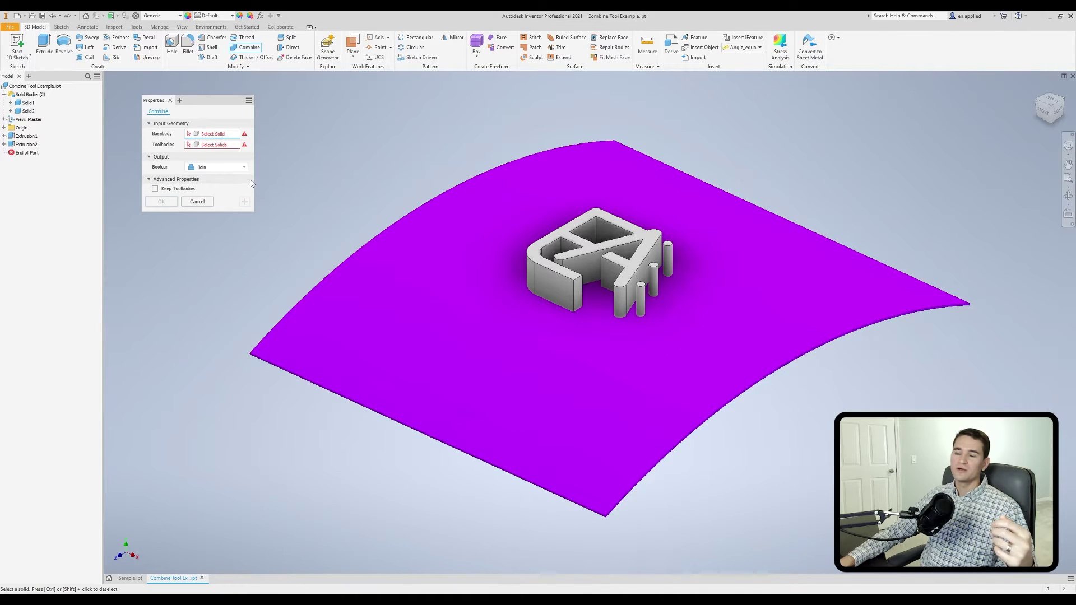
left_click(233, 168)
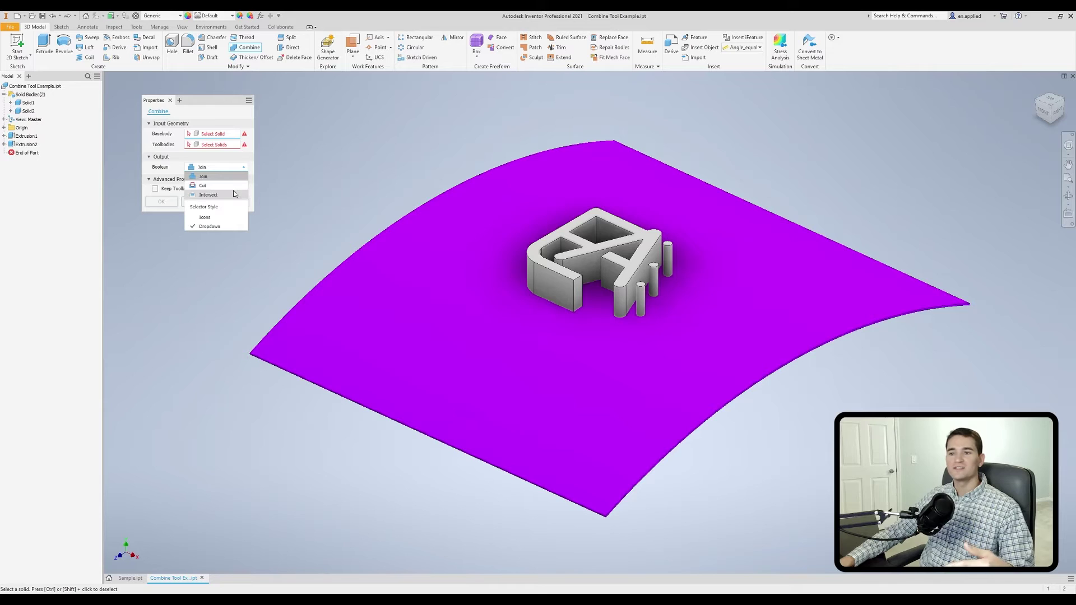
left_click(217, 216)
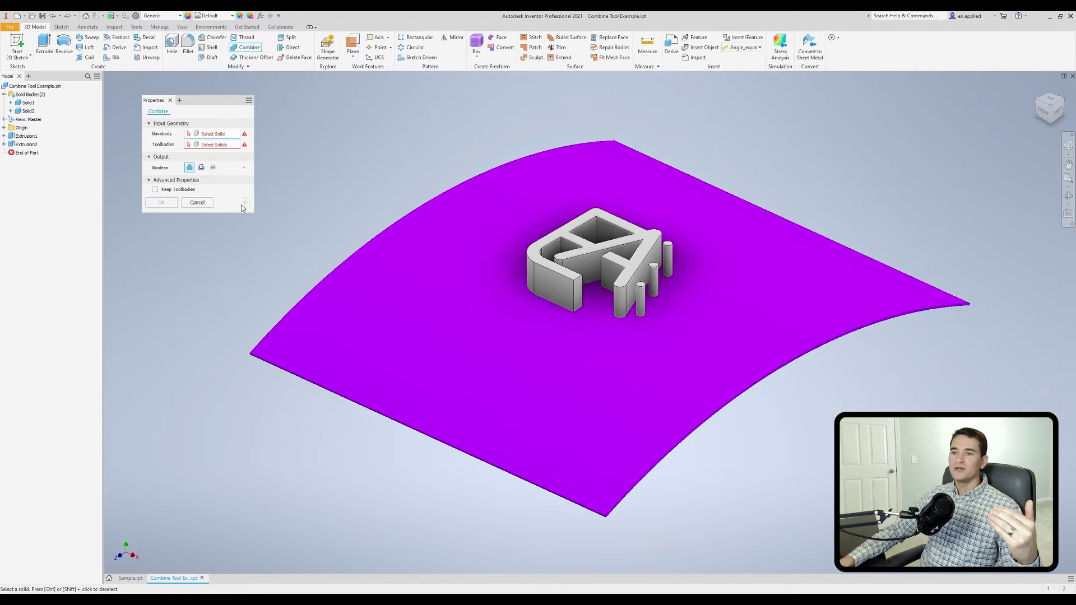
Step: Cut letter A from the purple surface with Keep Toolbodies checked, then Apply (+)
left_click(440, 246)
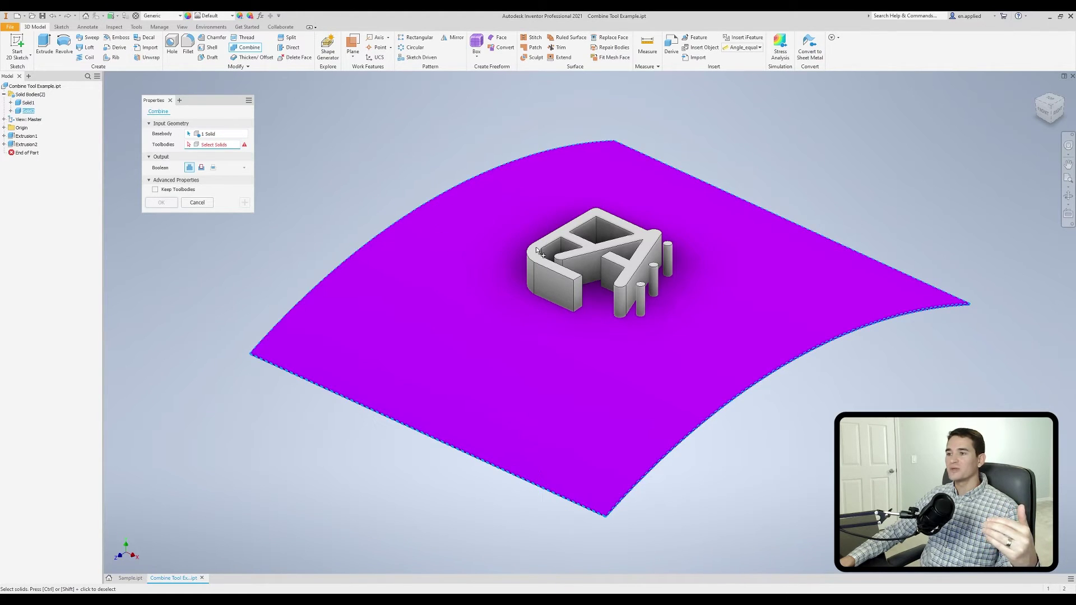
left_click(583, 245)
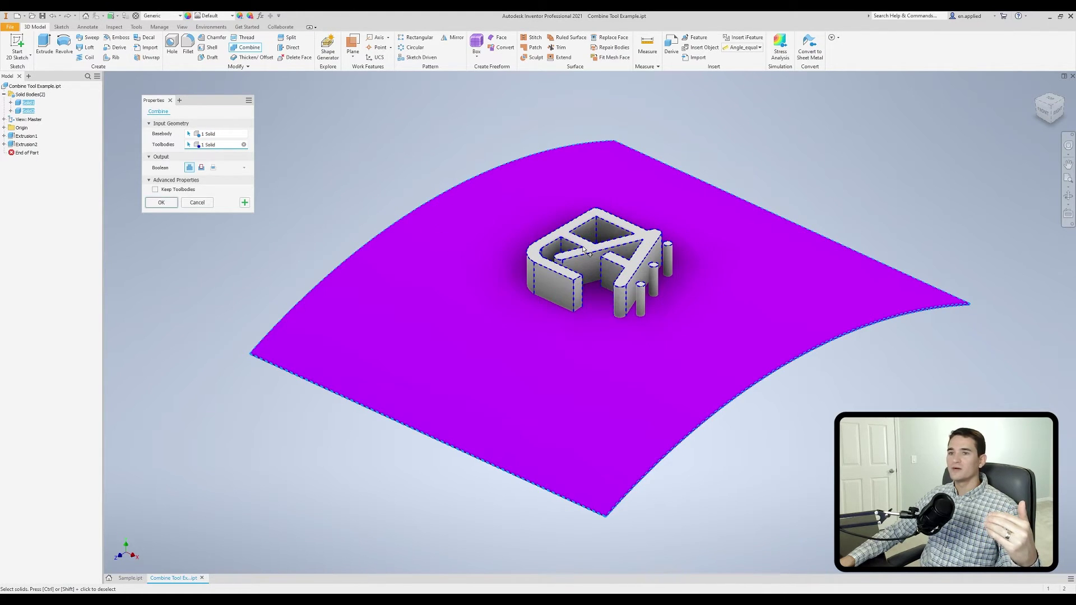
left_click(155, 189)
left_click(202, 168)
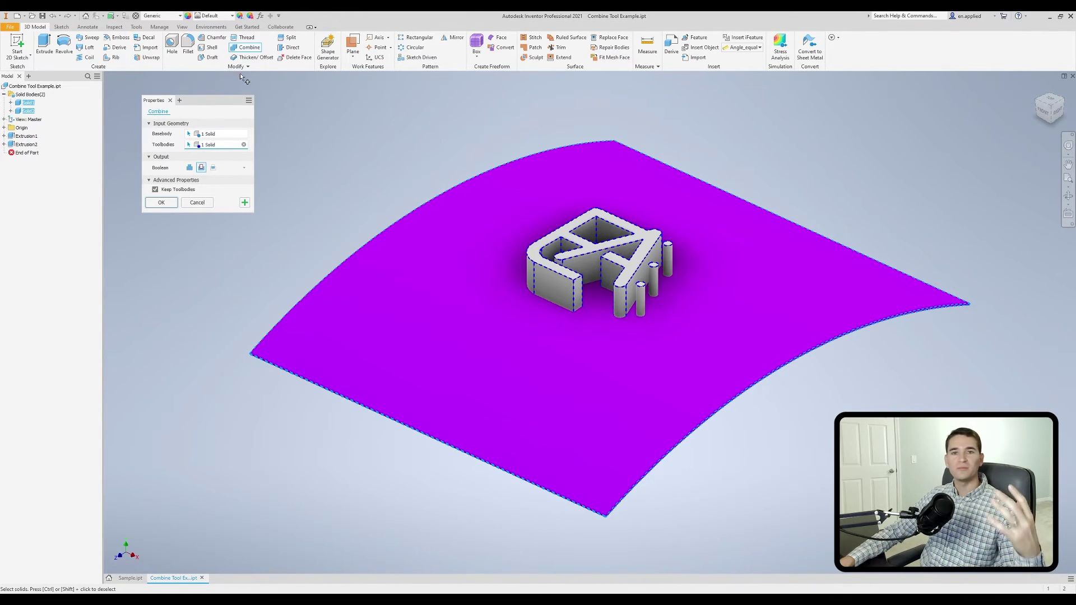
left_click(245, 202)
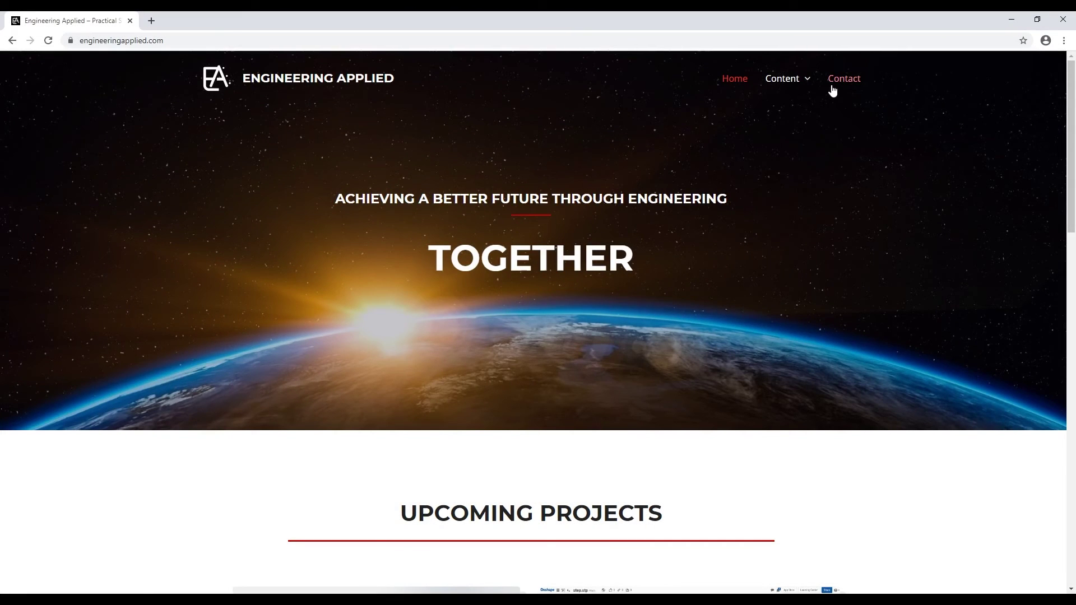
Step: Go to the Engineering Applied Contact page and select the Your Name field
left_click(832, 86)
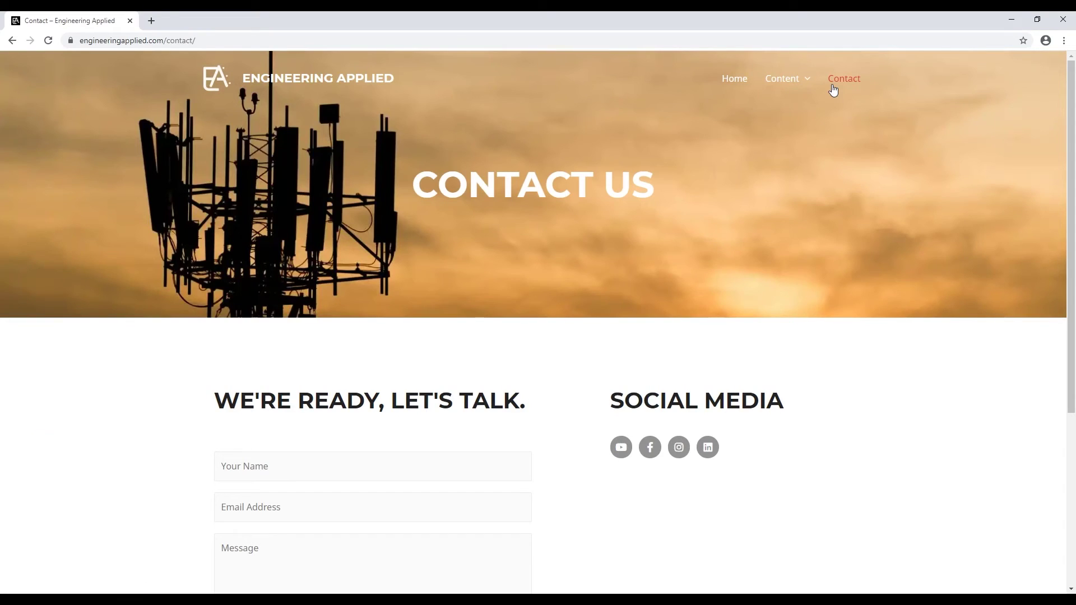
scroll(533, 316, "down", 2)
left_click(334, 370)
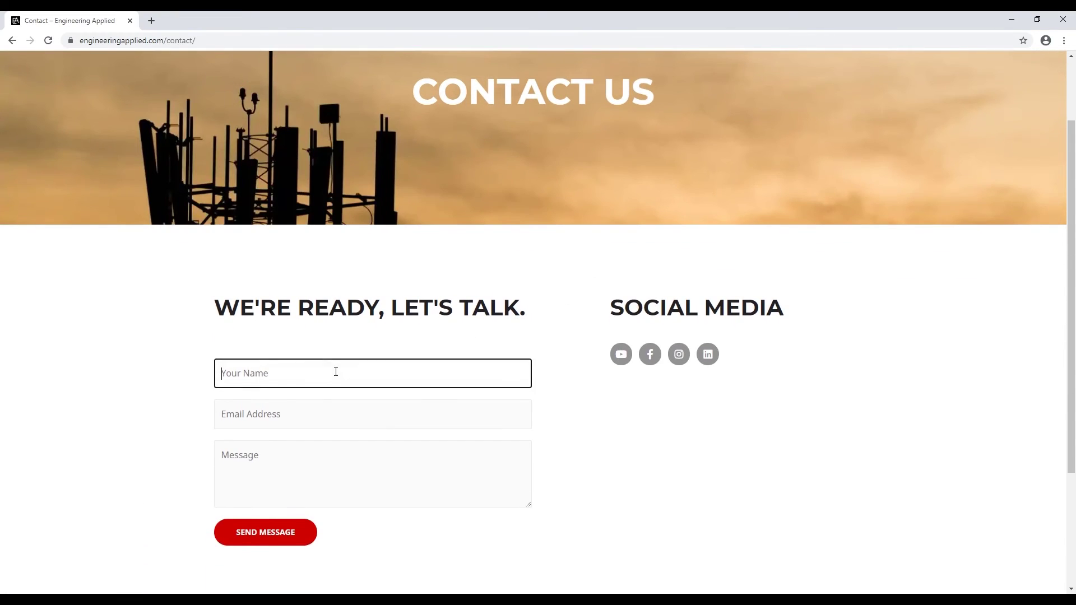